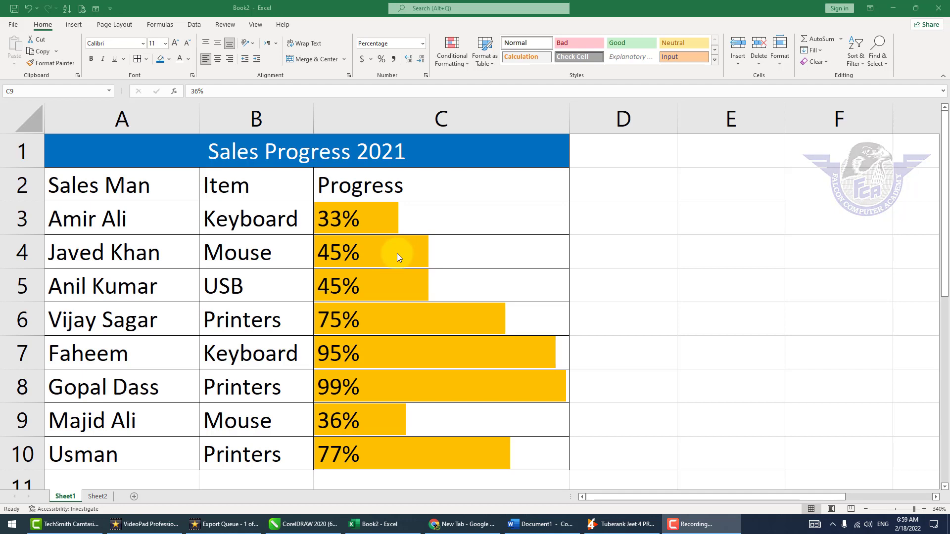
# Update the Progress column on Sheet1, entering 88% in C5 and 25% in C8.
pyautogui.click(411, 287)
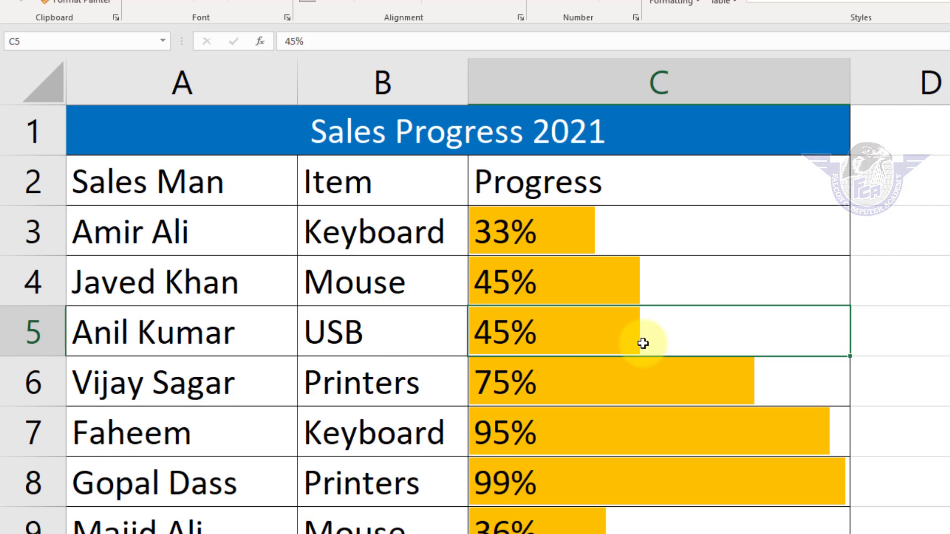
pyautogui.write('88')
pyautogui.press('Return')
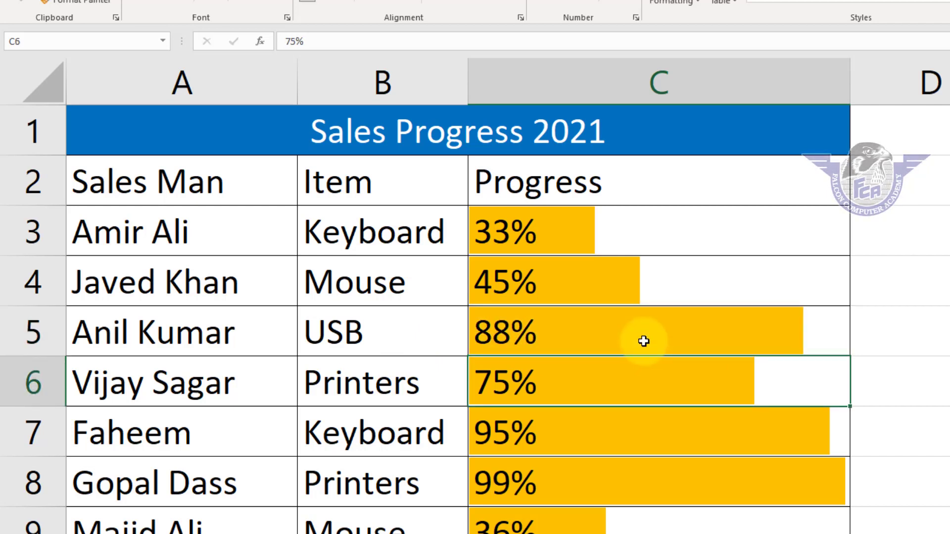
pyautogui.click(600, 483)
pyautogui.write('25')
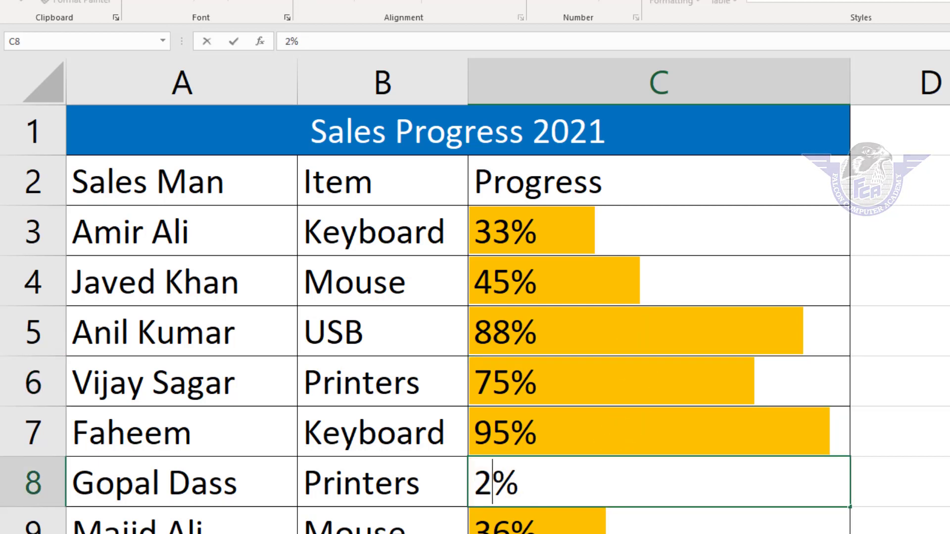
pyautogui.press('Return')
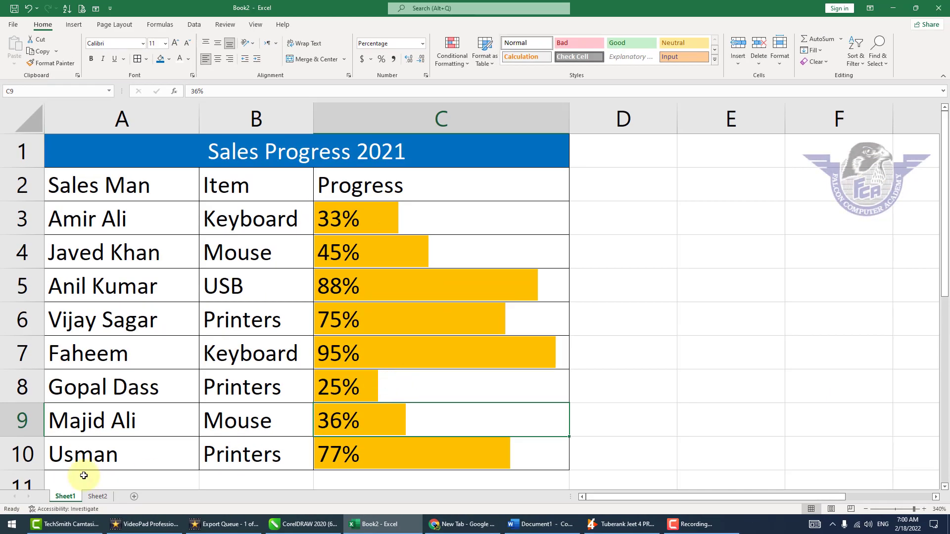
# On Sheet2, widen column A to fit the salesman names and left-align the progress percentages in C3:C10.
pyautogui.click(97, 497)
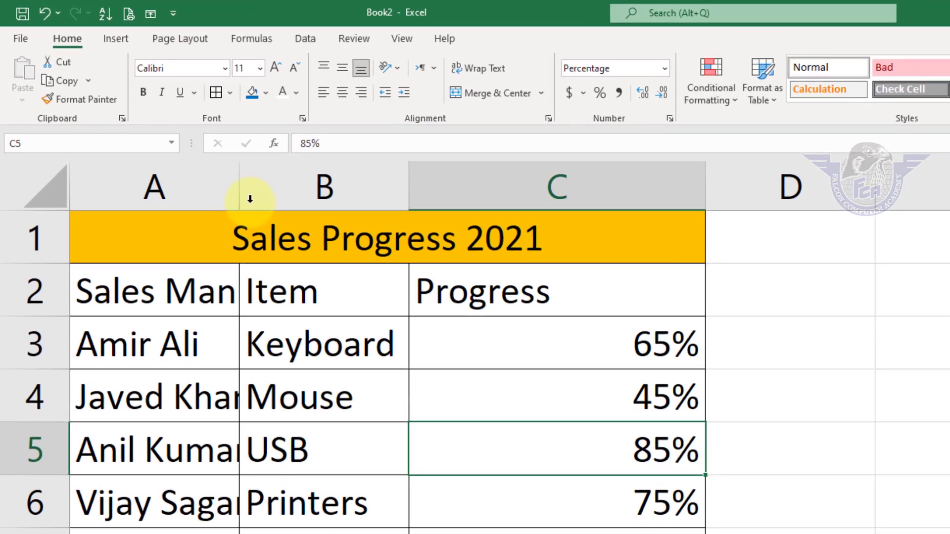
pyautogui.moveTo(178, 139); pyautogui.dragTo(205, 185)
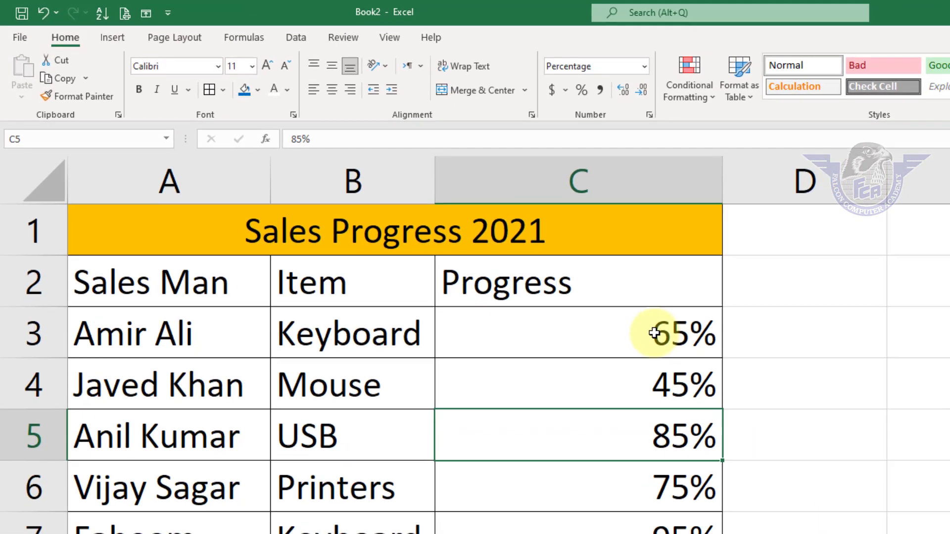
pyautogui.moveTo(686, 352); pyautogui.dragTo(474, 501)
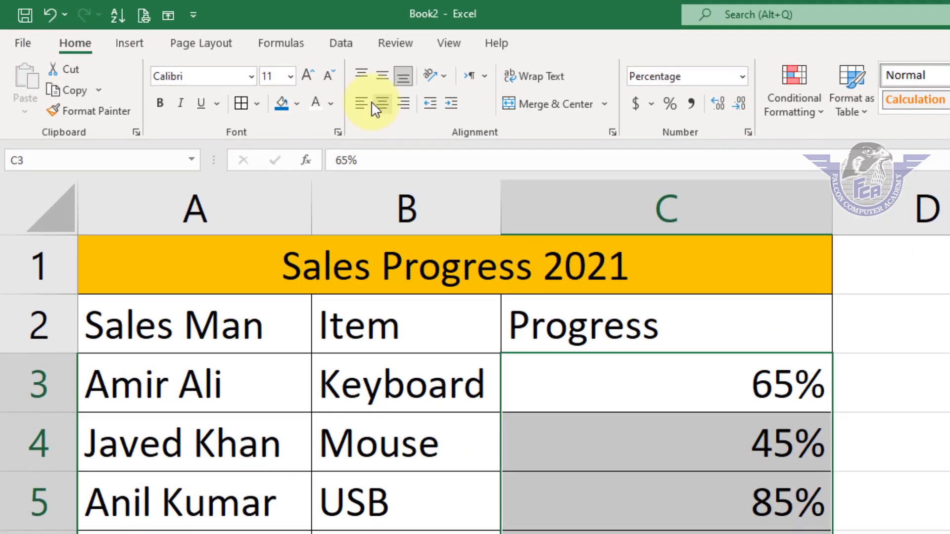
pyautogui.click(359, 105)
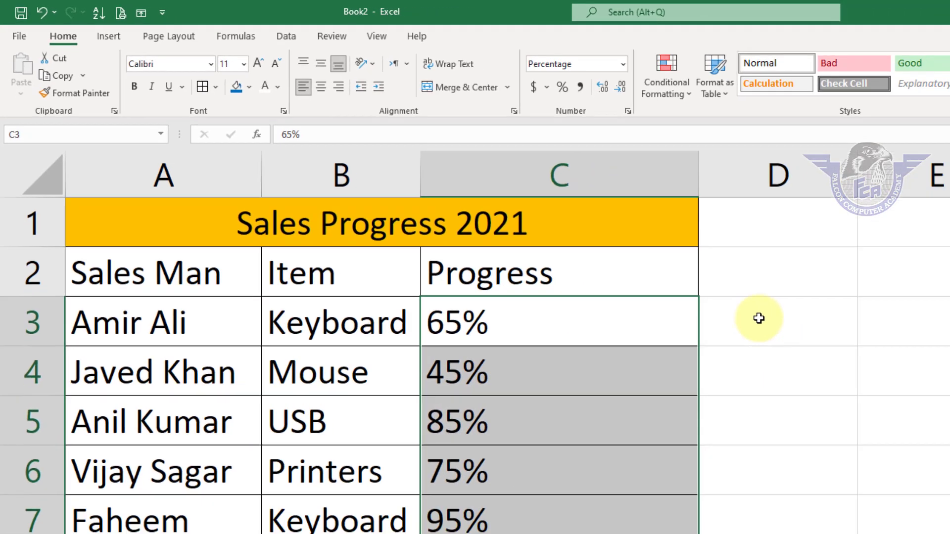
pyautogui.click(903, 380)
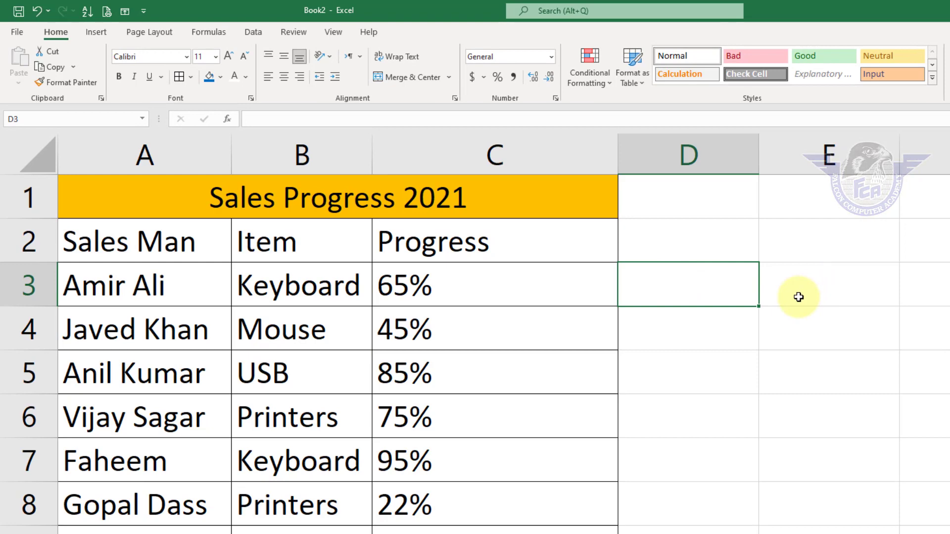
pyautogui.write('85')
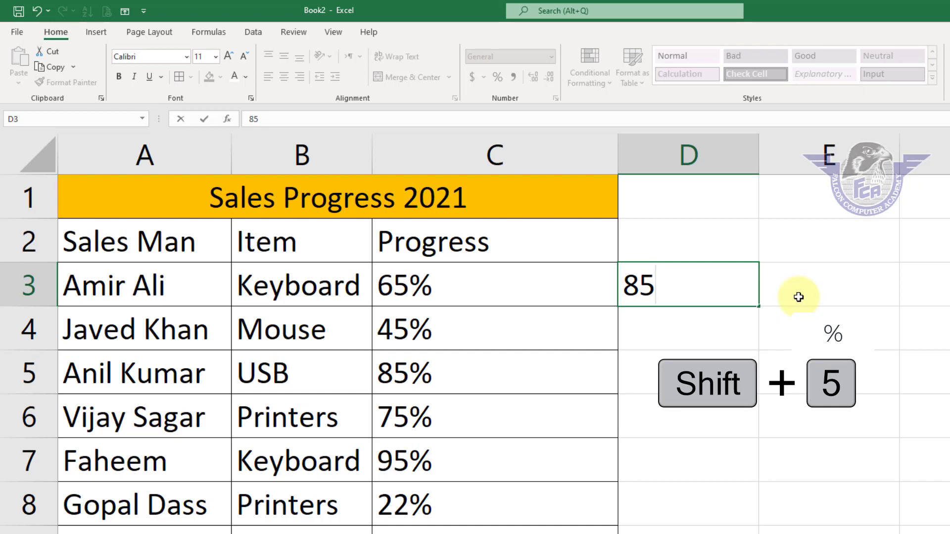
pyautogui.write('%')
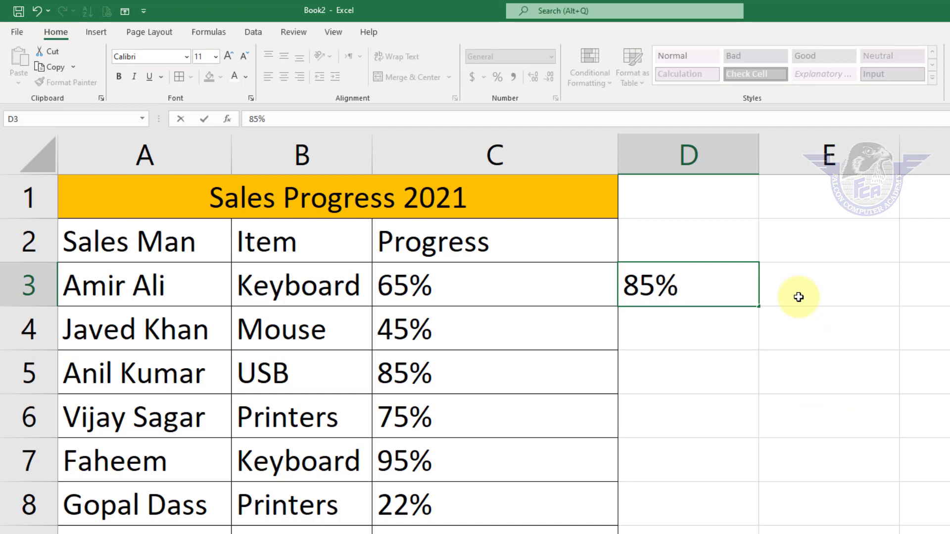
pyautogui.press('Escape')
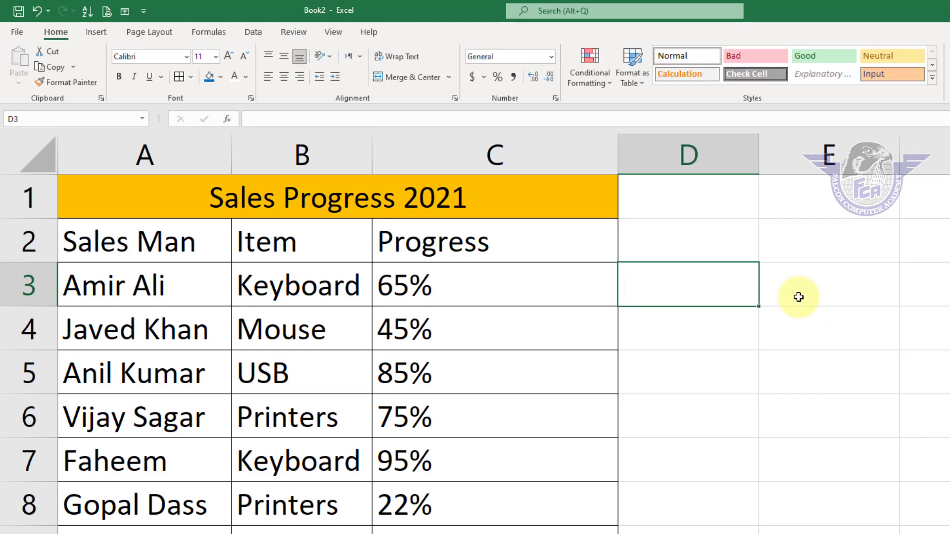
# Start a new conditional formatting rule for C3:C10 that formats all cells based on their values, using the Data Bar style.
pyautogui.click(510, 292)
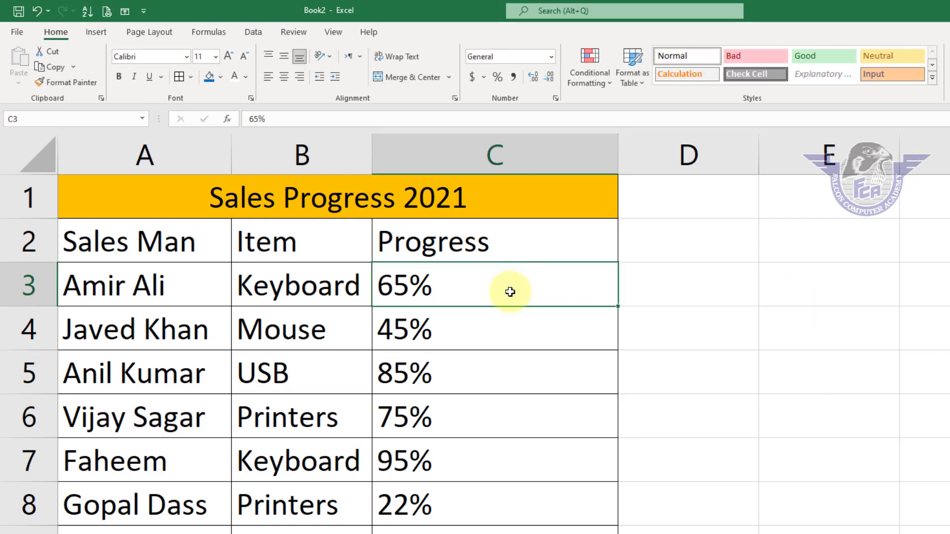
pyautogui.moveTo(510, 292); pyautogui.dragTo(415, 482)
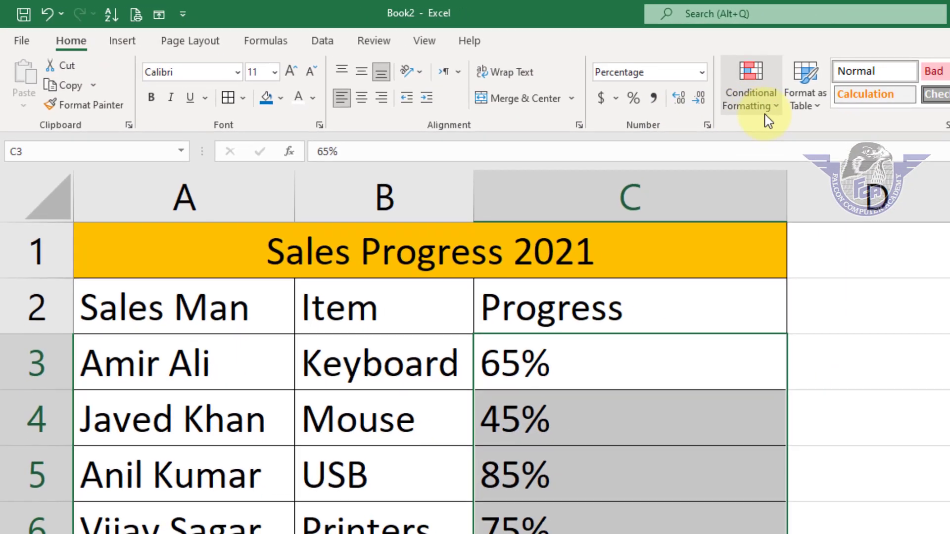
pyautogui.click(778, 117)
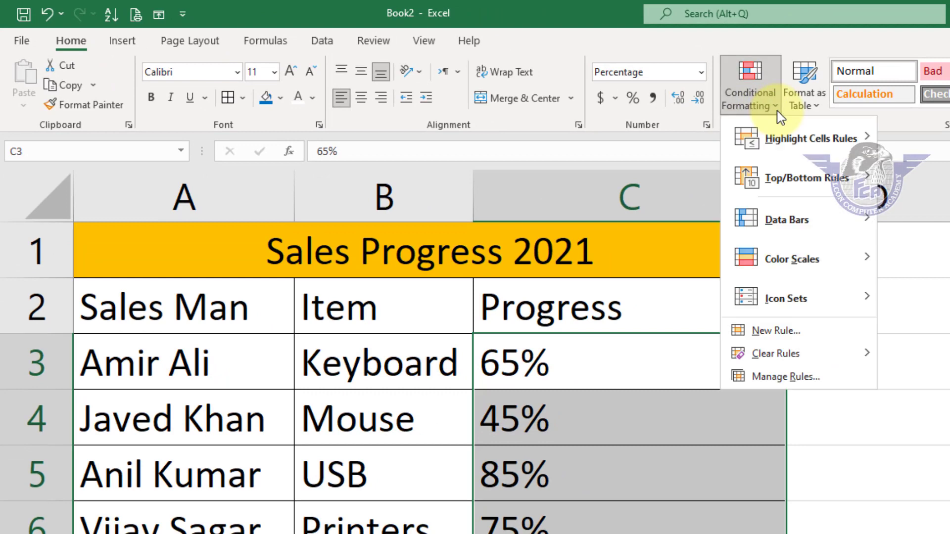
pyautogui.click(786, 335)
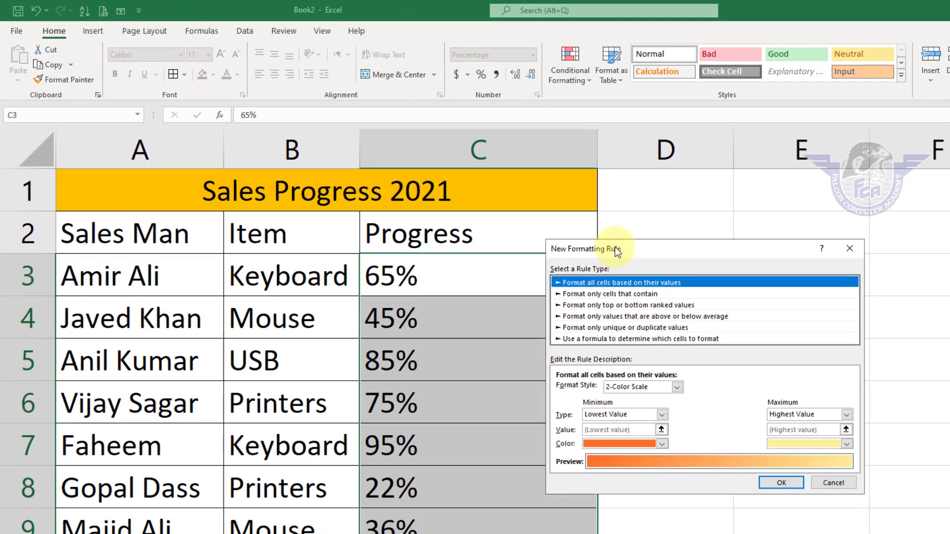
pyautogui.moveTo(616, 252); pyautogui.dragTo(715, 224)
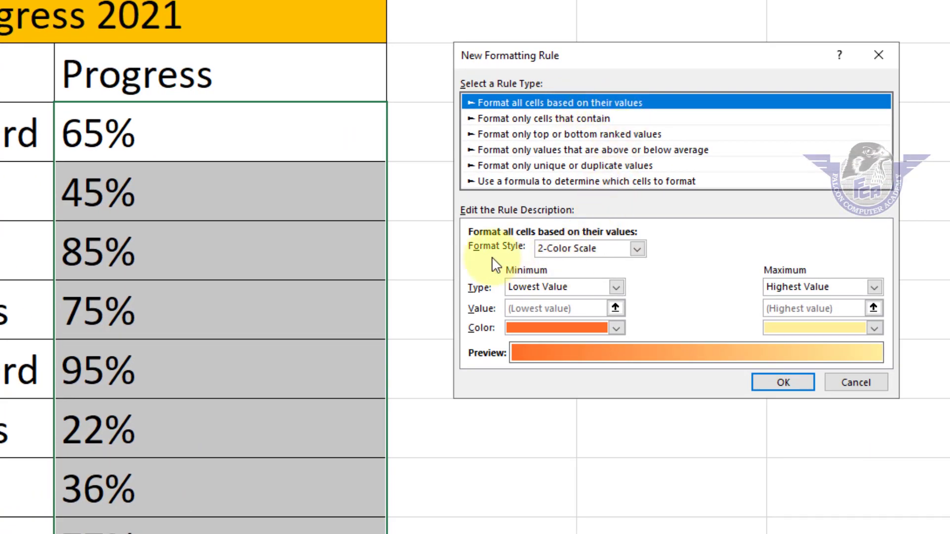
pyautogui.click(572, 249)
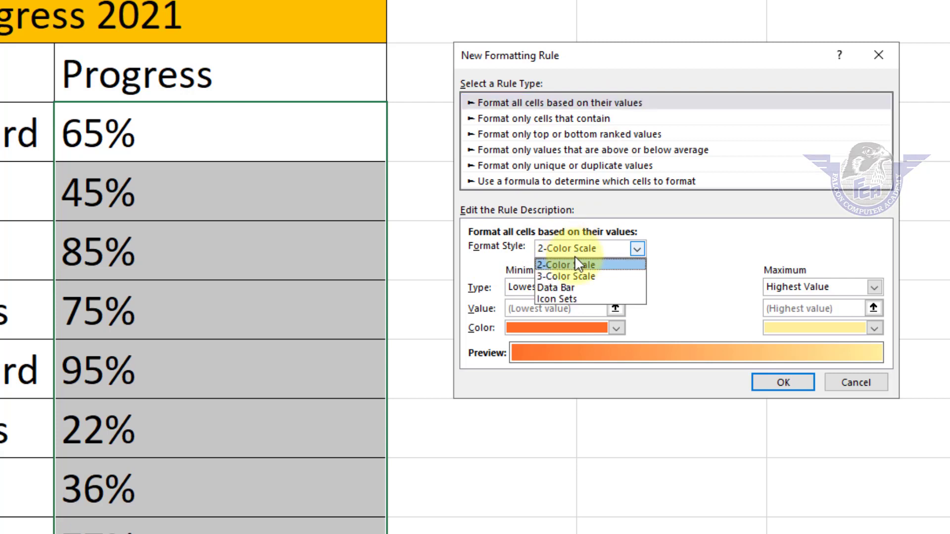
pyautogui.click(571, 288)
pyautogui.click(571, 287)
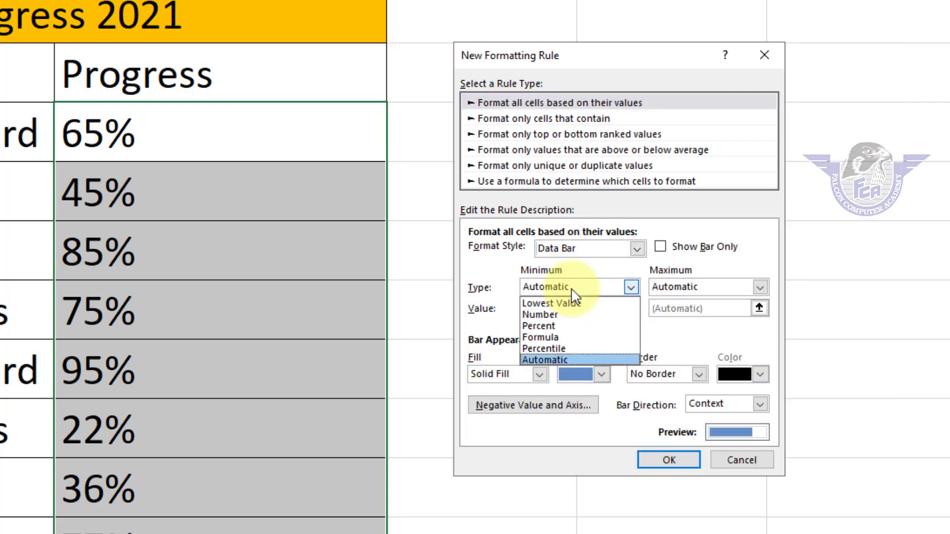
# Set the data bar's minimum to type Number with value 0 and its maximum to type Number with value 1.
pyautogui.click(541, 284)
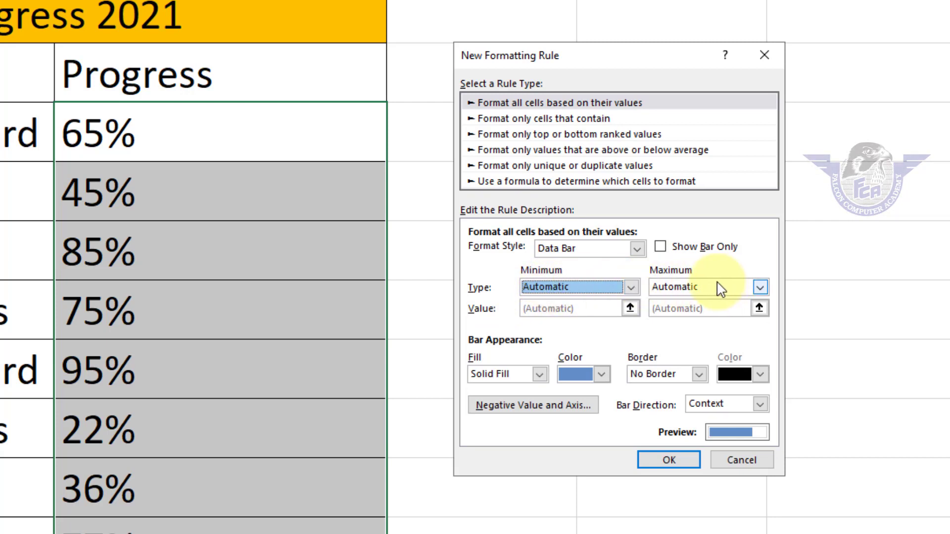
pyautogui.click(604, 288)
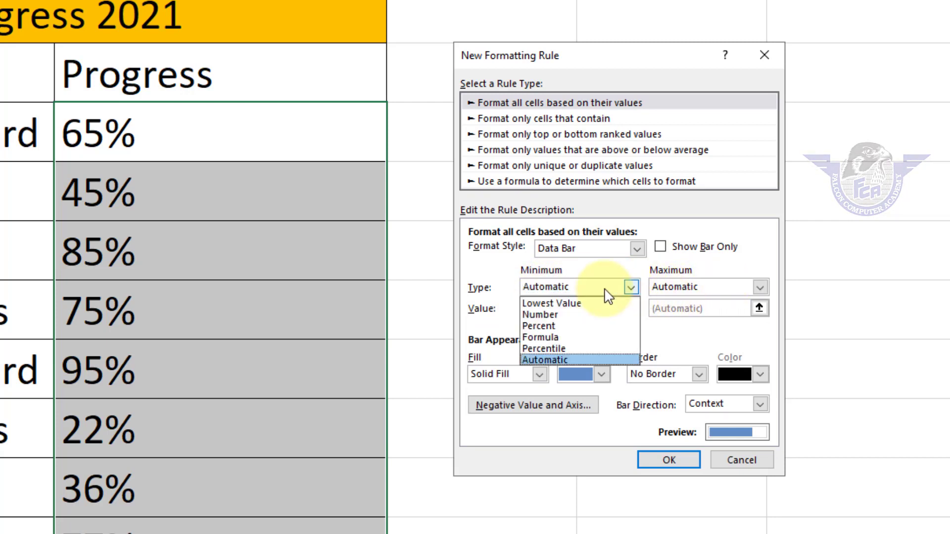
pyautogui.click(564, 316)
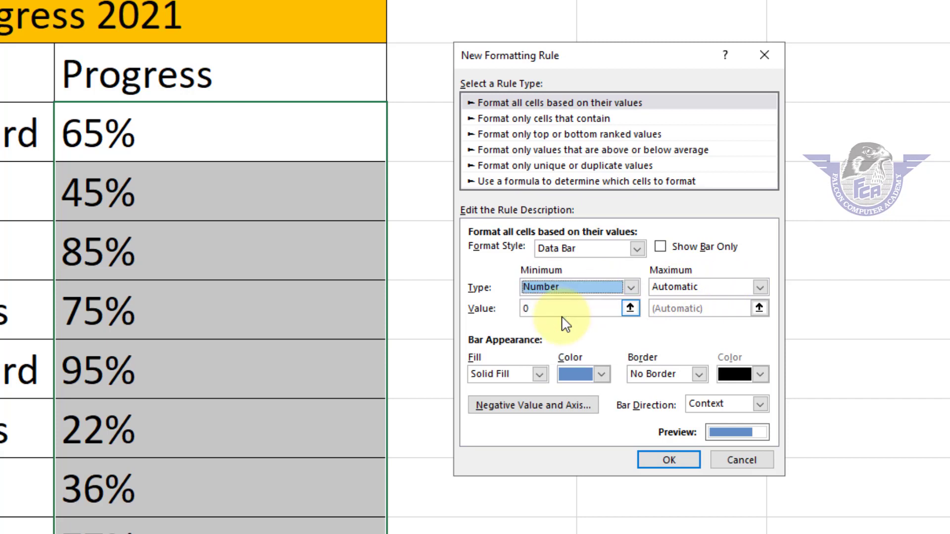
pyautogui.click(675, 287)
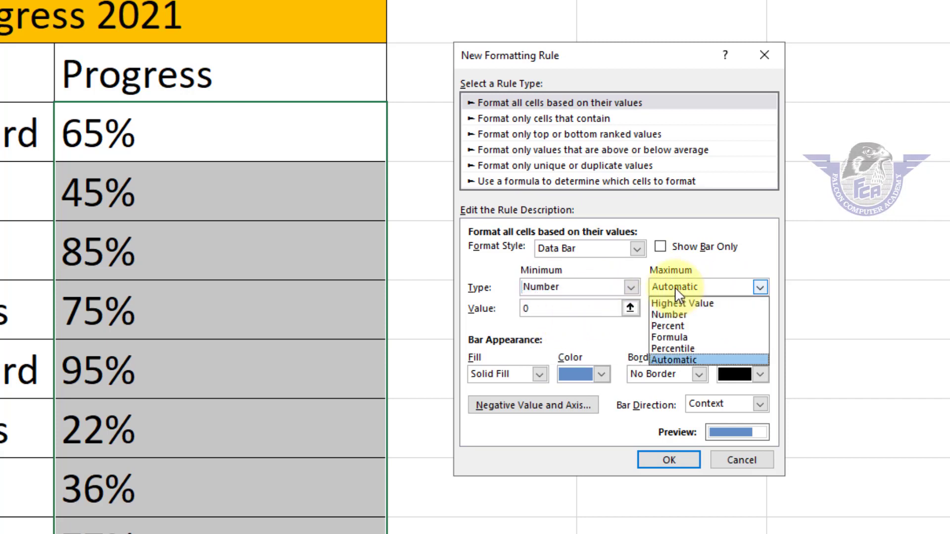
pyautogui.click(670, 315)
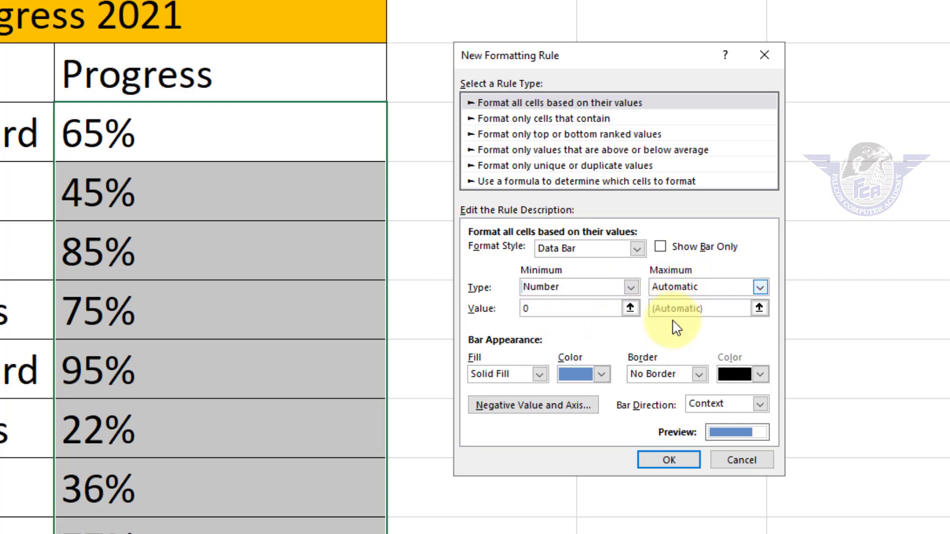
pyautogui.click(543, 310)
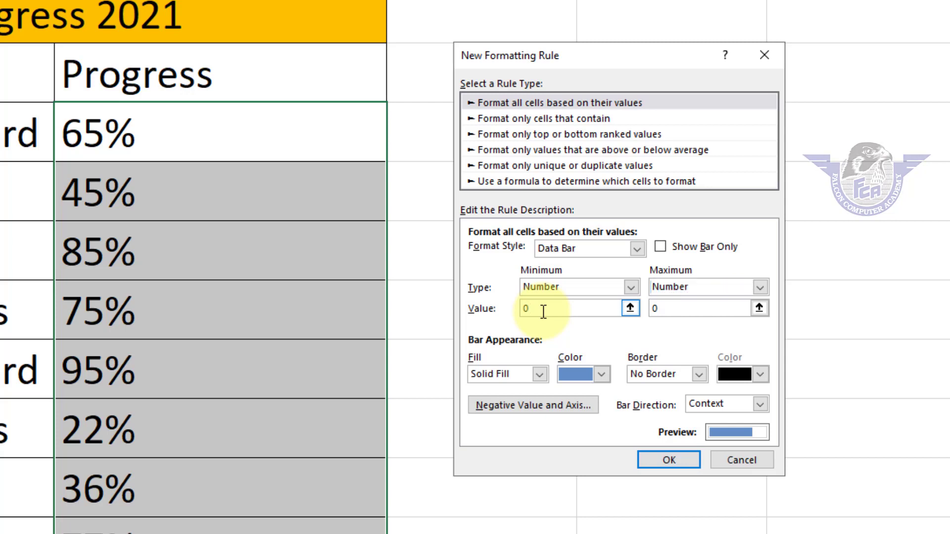
pyautogui.click(676, 308)
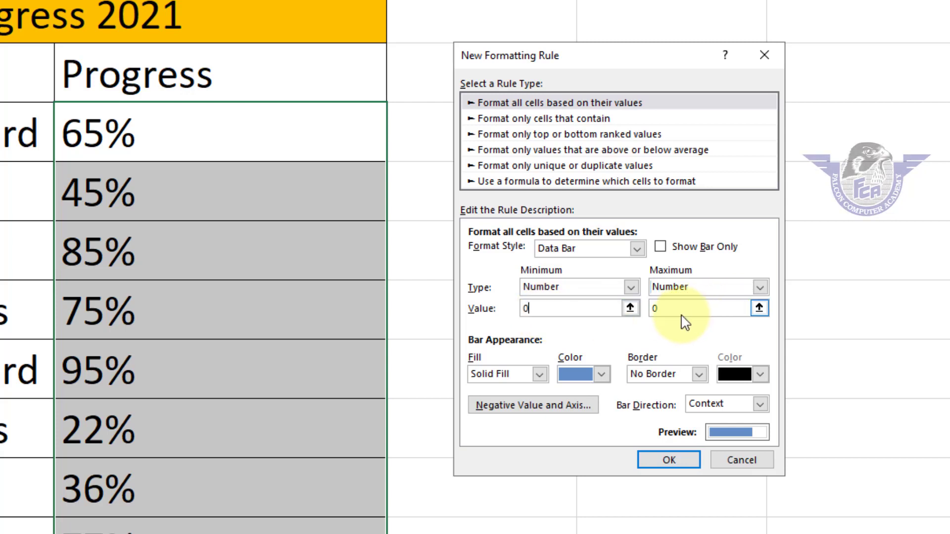
pyautogui.press('BackSpace')
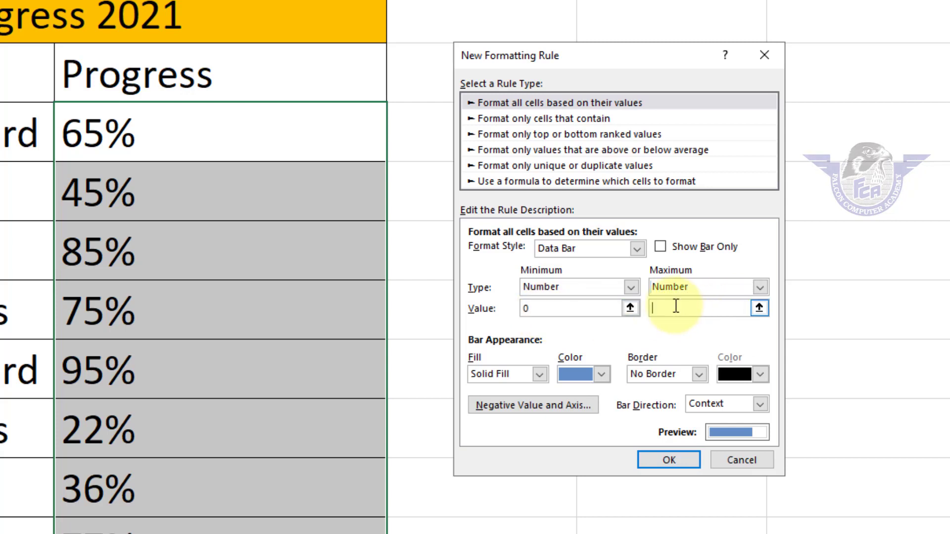
pyautogui.write('1')
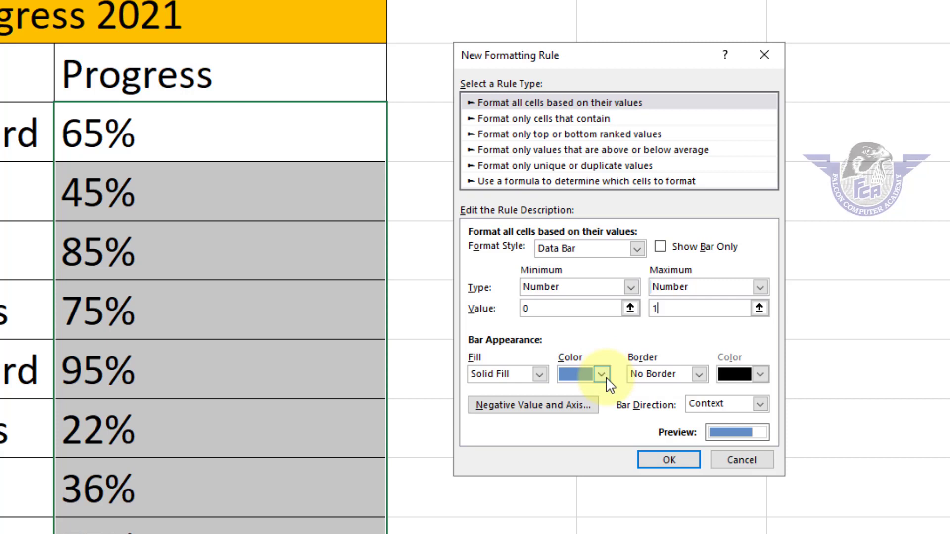
# Give the data bars a solid fill in the standard Light Blue color.
pyautogui.click(540, 374)
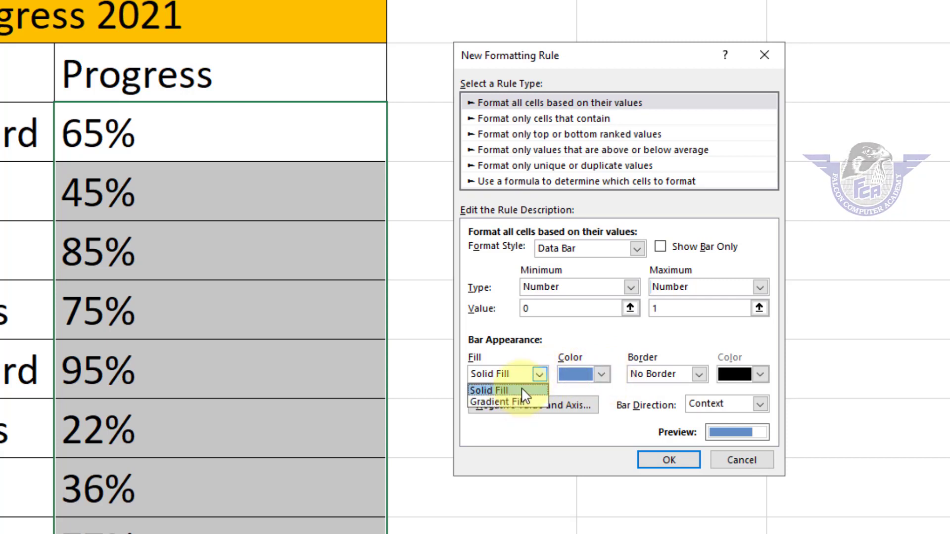
pyautogui.click(509, 391)
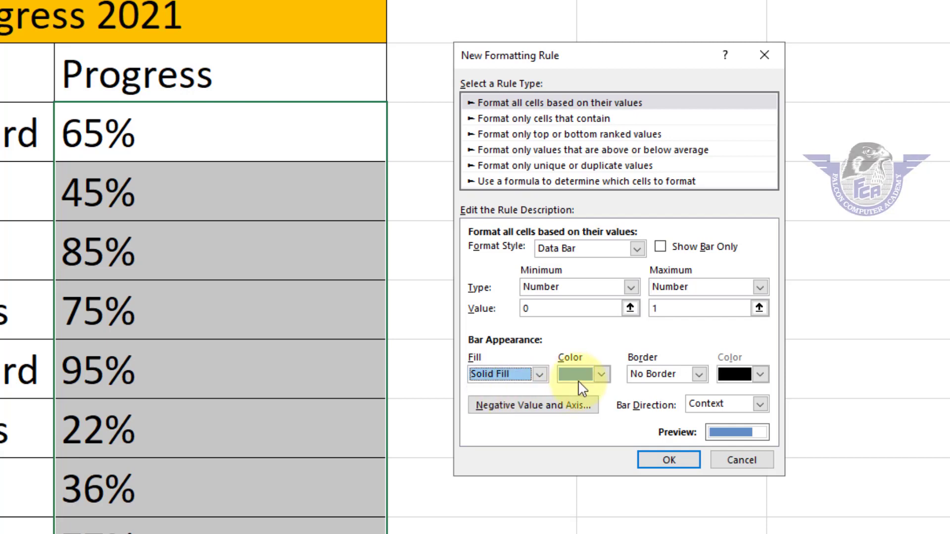
pyautogui.click(600, 374)
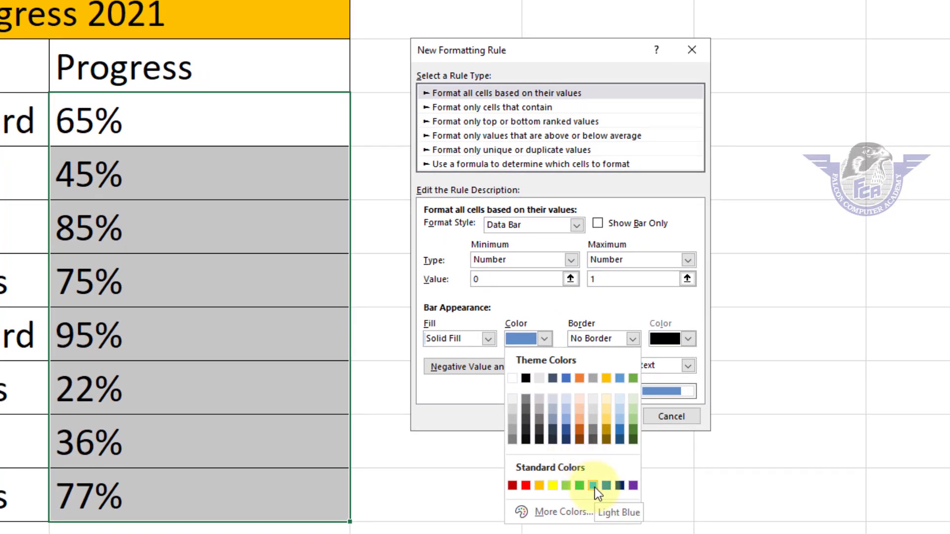
pyautogui.click(594, 486)
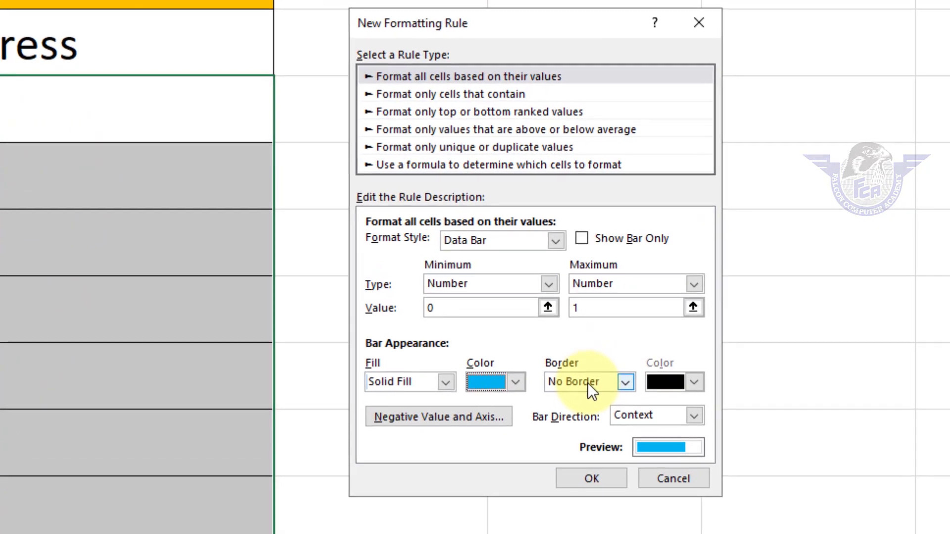
# Give the data bars a solid border in the standard Light Blue color and apply the rule to the progress cells.
pyautogui.click(603, 340)
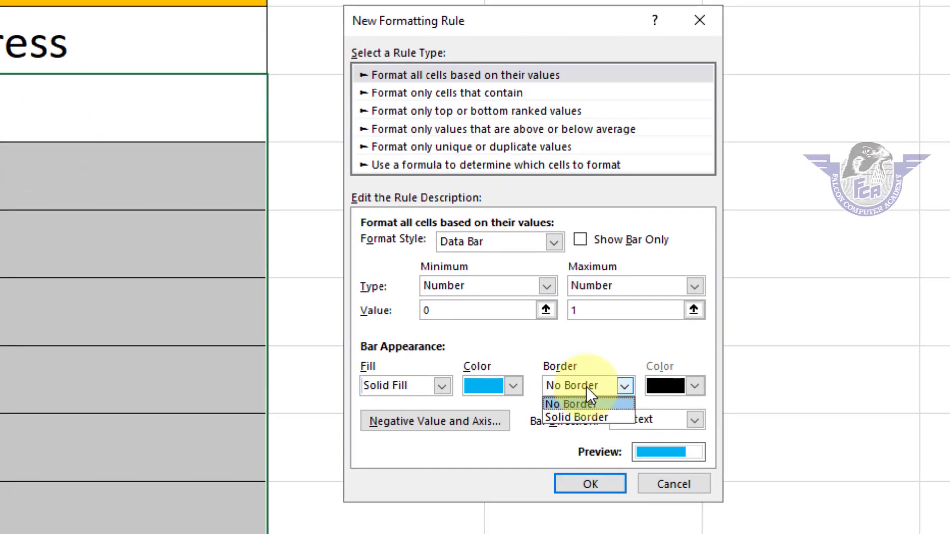
pyautogui.click(586, 418)
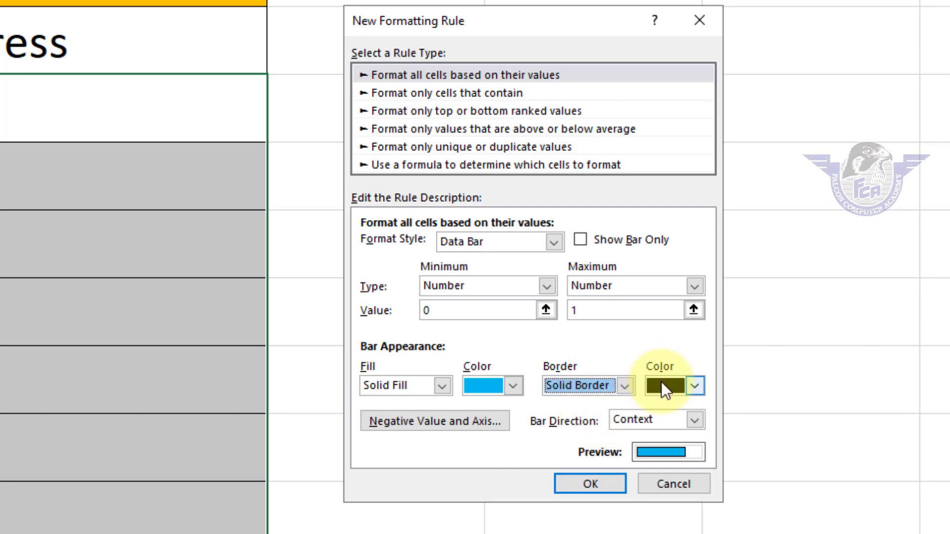
pyautogui.click(662, 385)
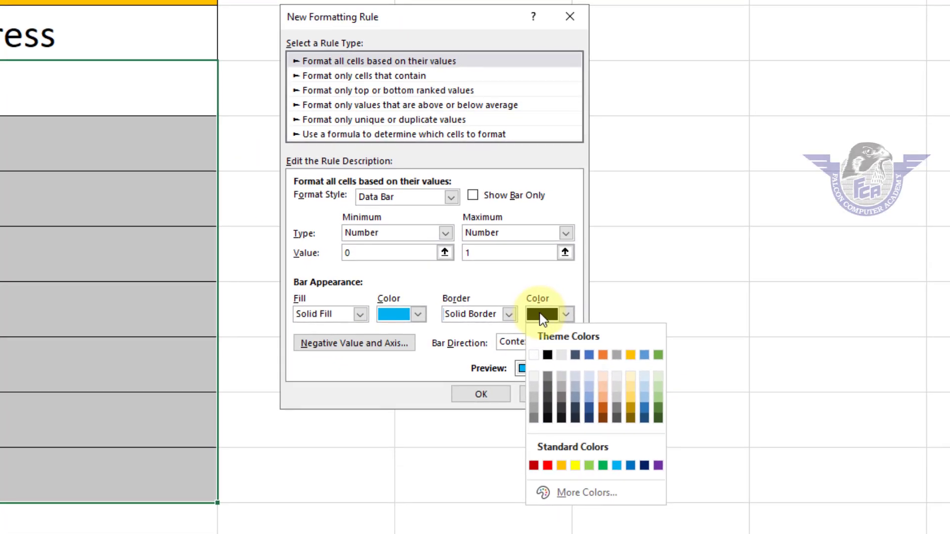
pyautogui.click(617, 467)
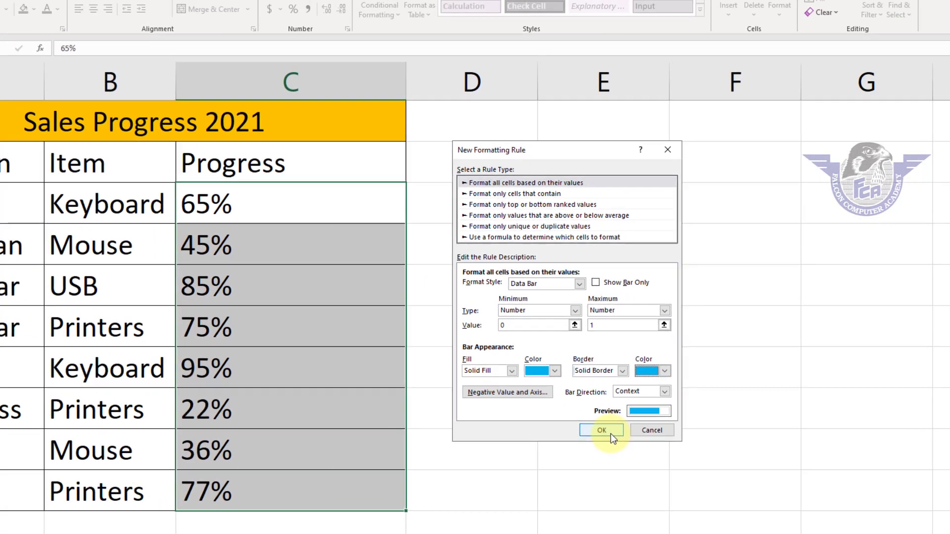
pyautogui.click(610, 433)
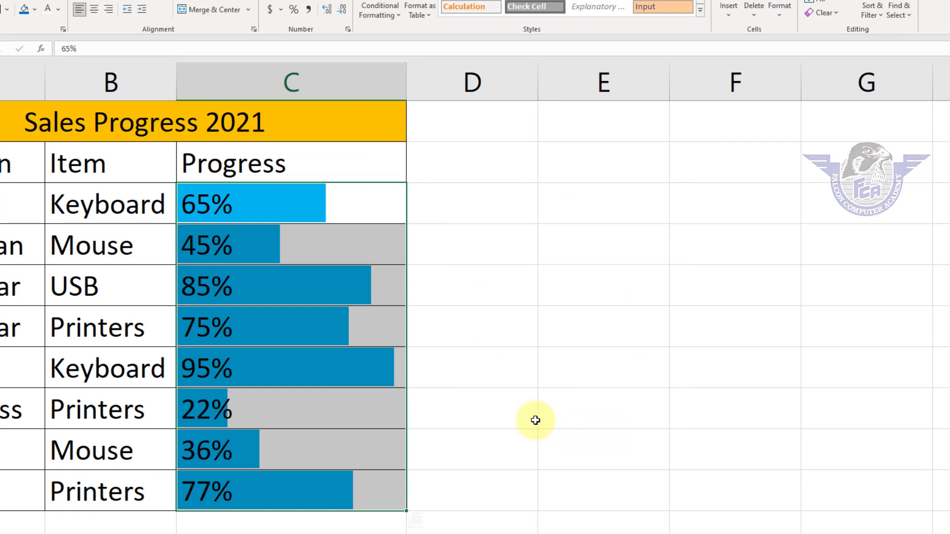
pyautogui.click(394, 413)
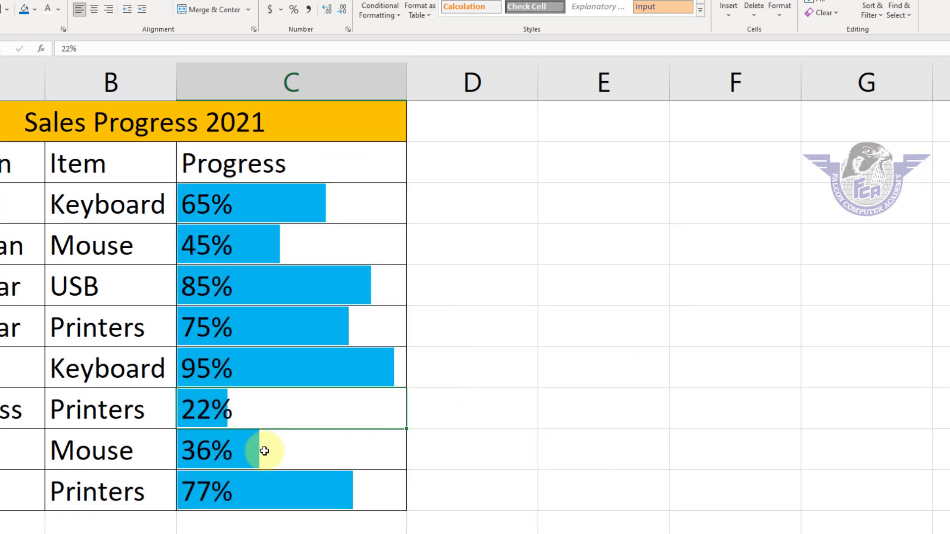
# Change the progress percentages to 78% in C4 and 35% in C5 to test the data bars.
pyautogui.click(235, 248)
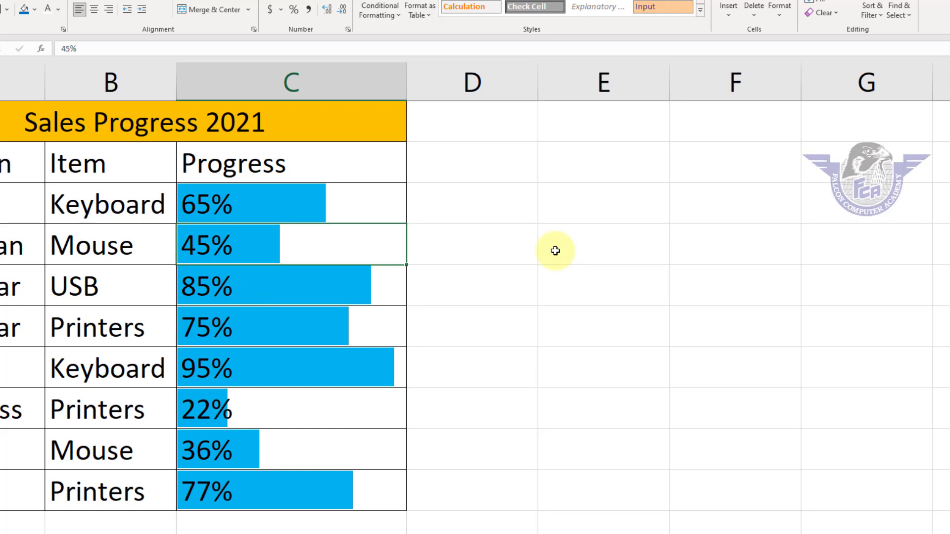
pyautogui.write('78')
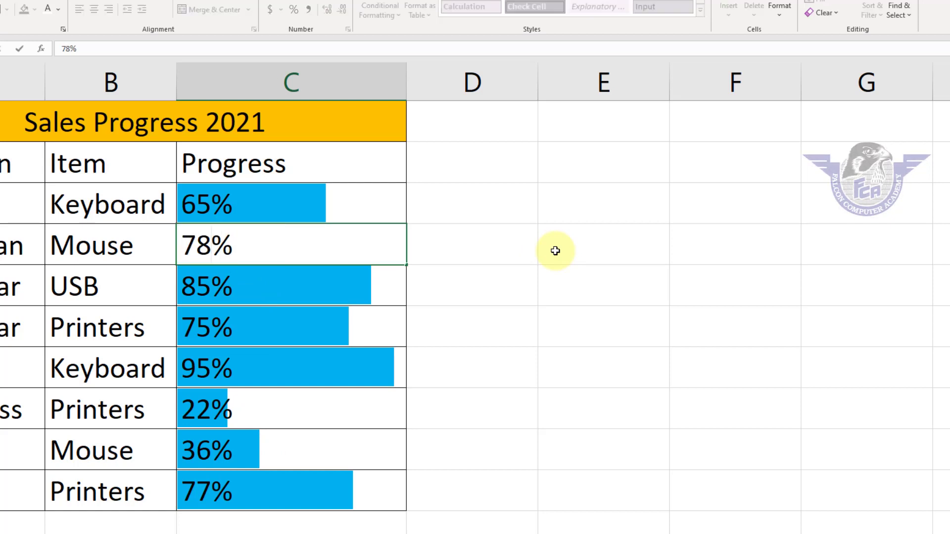
pyautogui.press('Return')
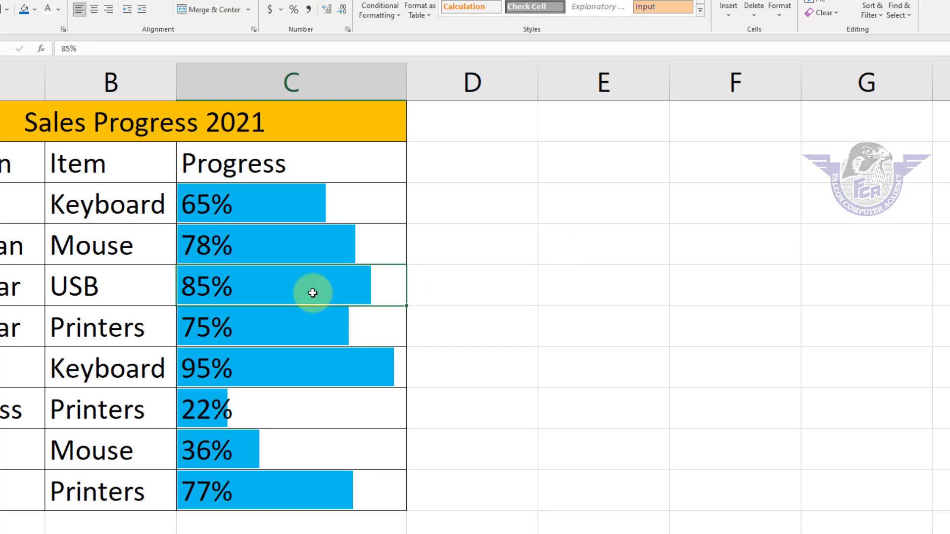
pyautogui.write('35')
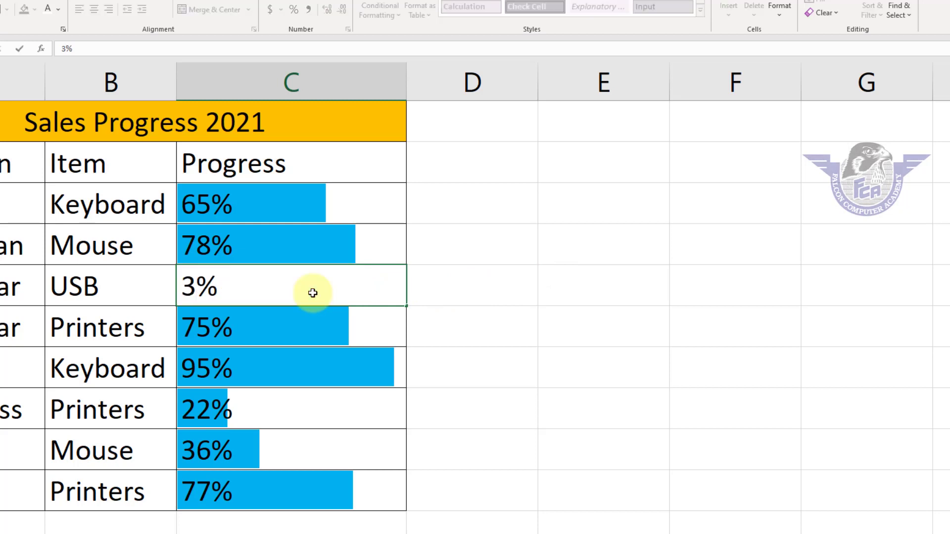
pyautogui.press('Return')
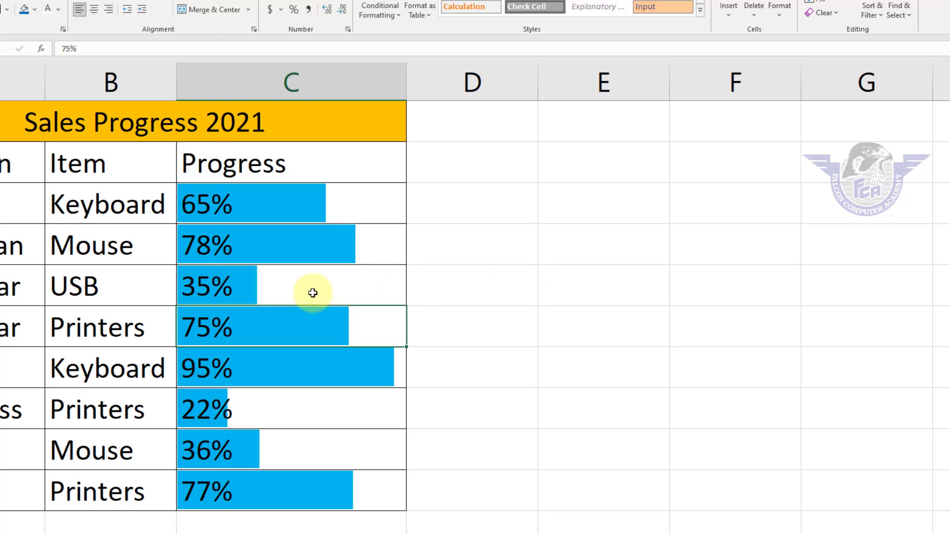